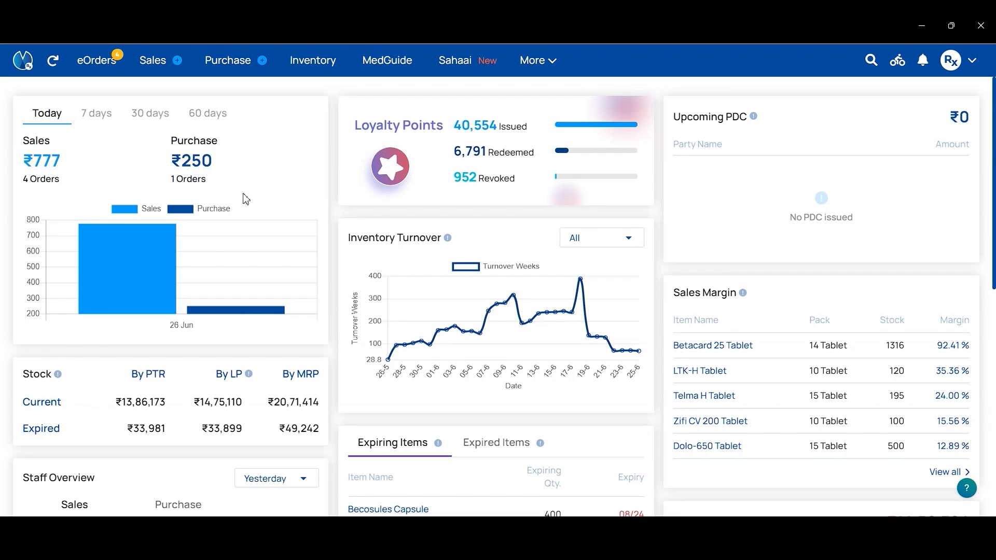
Open Membership Plans under Services & Tools in the account settings and view the Golden Card plan's details.
left_click(948, 64)
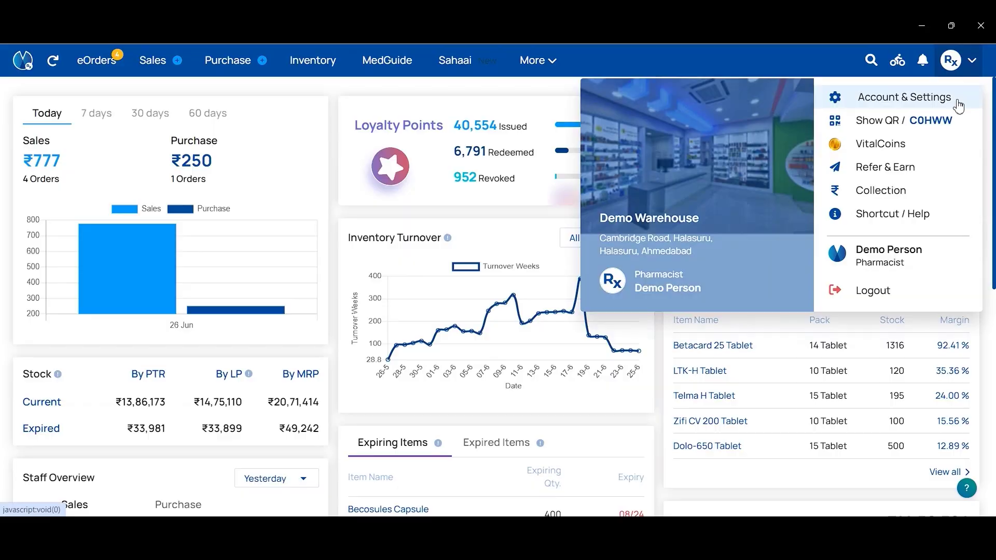
left_click(957, 105)
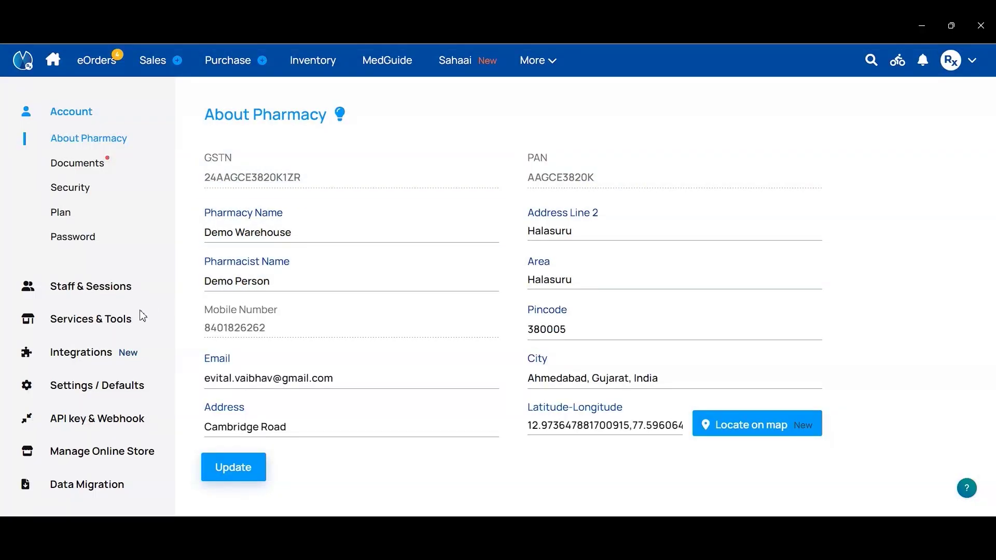
left_click(128, 329)
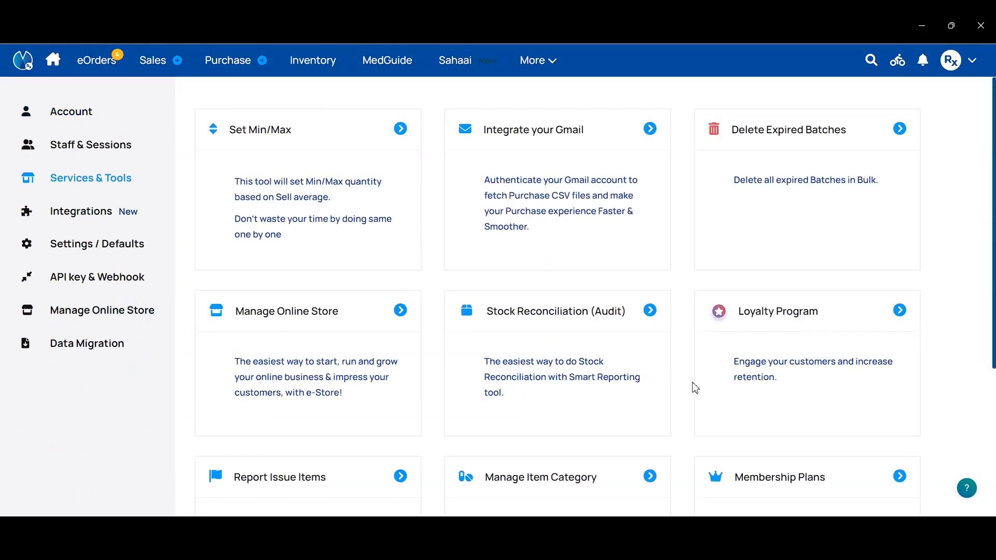
scroll(693, 384, "down", 3)
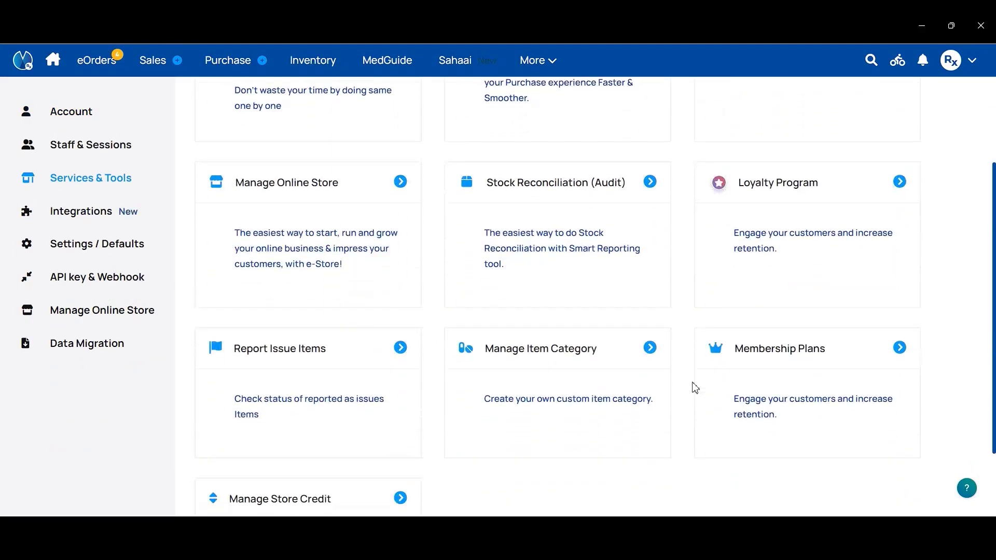
left_click(851, 358)
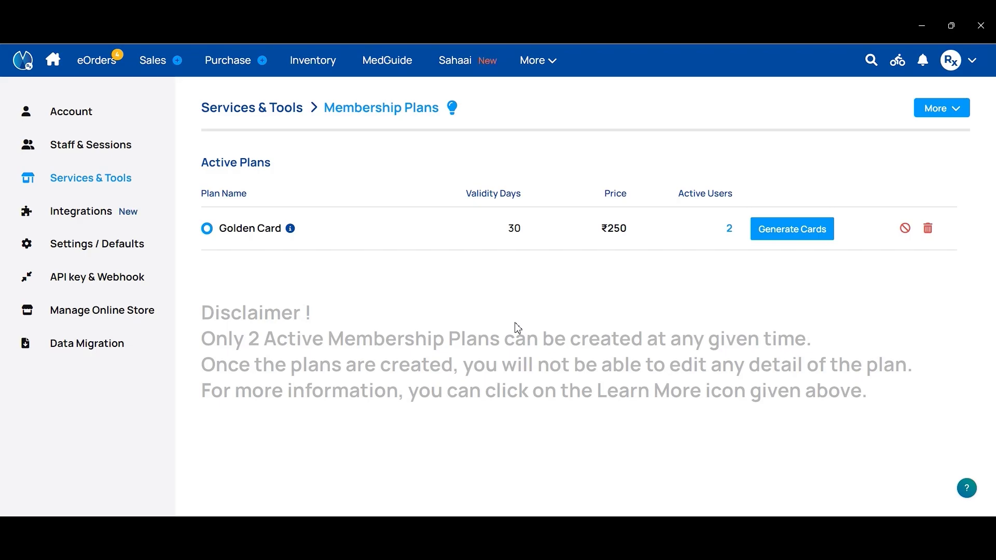
left_click(291, 229)
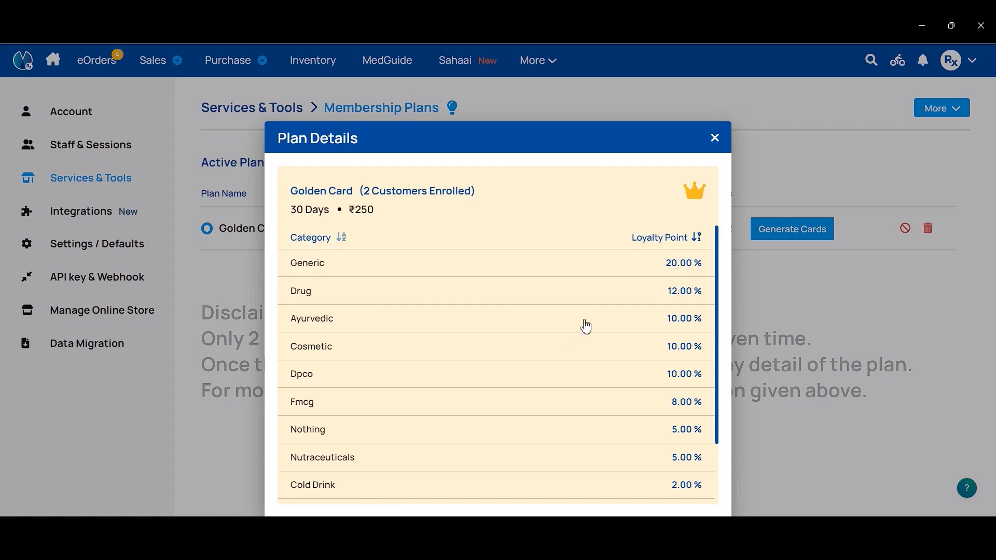
left_click(715, 138)
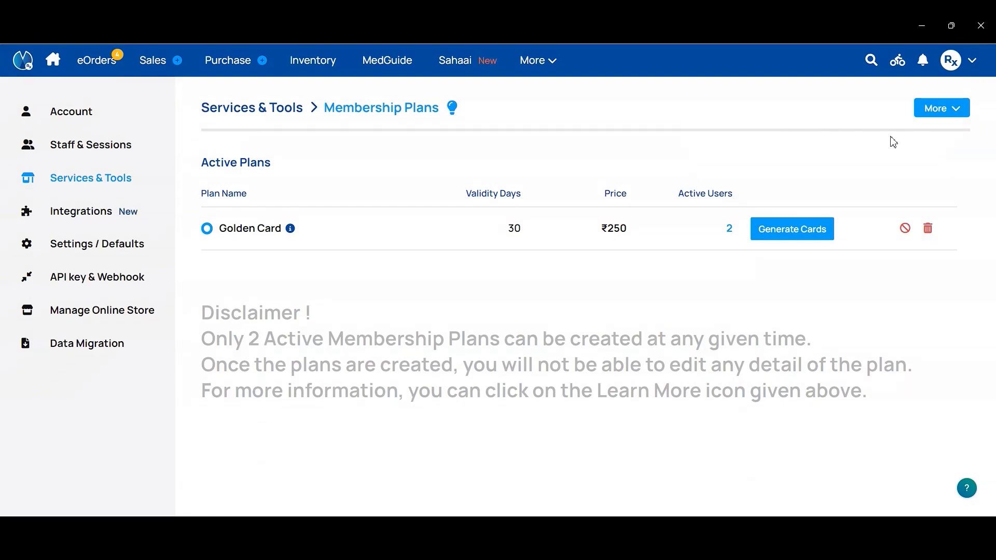
Start creating a new membership plan named Premium Plan with a price of 399.
left_click(931, 114)
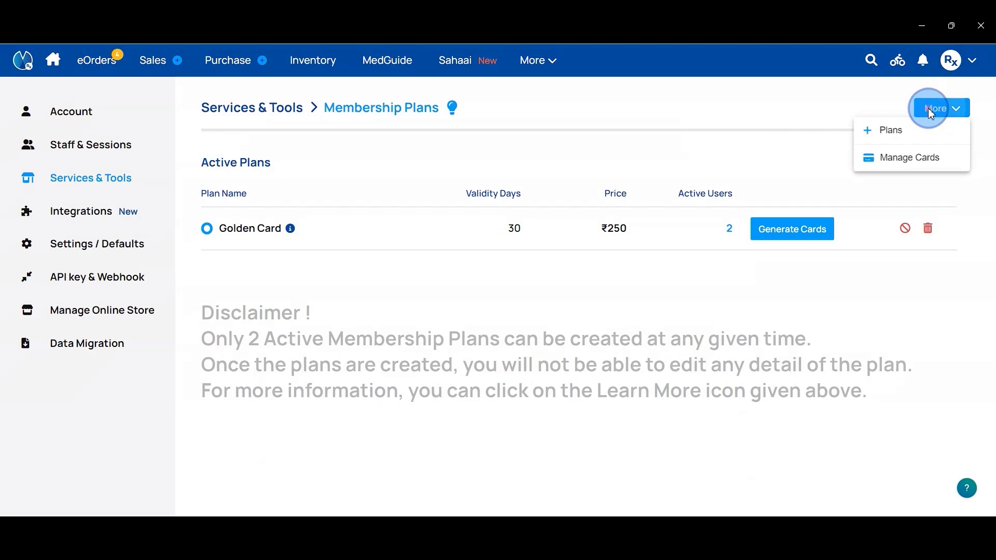
left_click(906, 133)
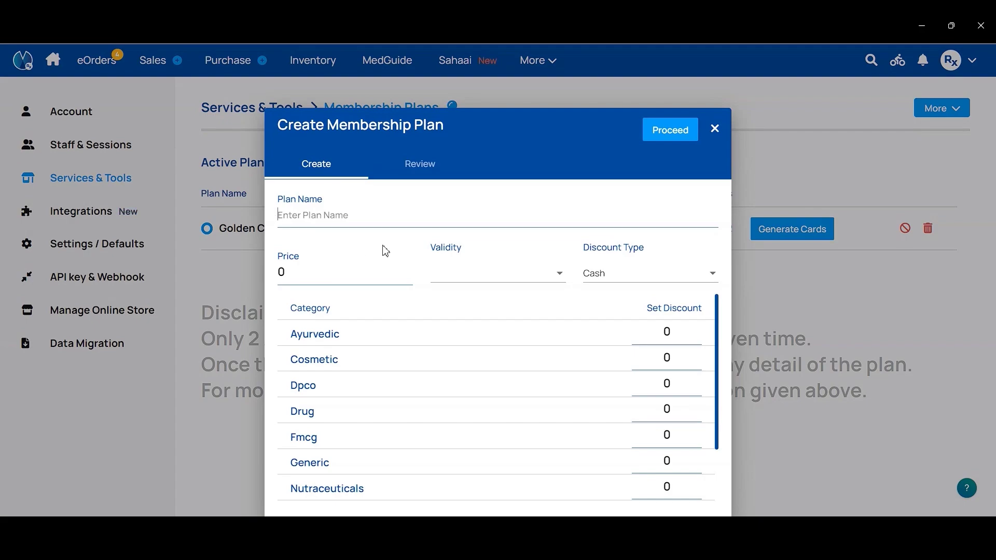
left_click(346, 217)
type("Premium Plan")
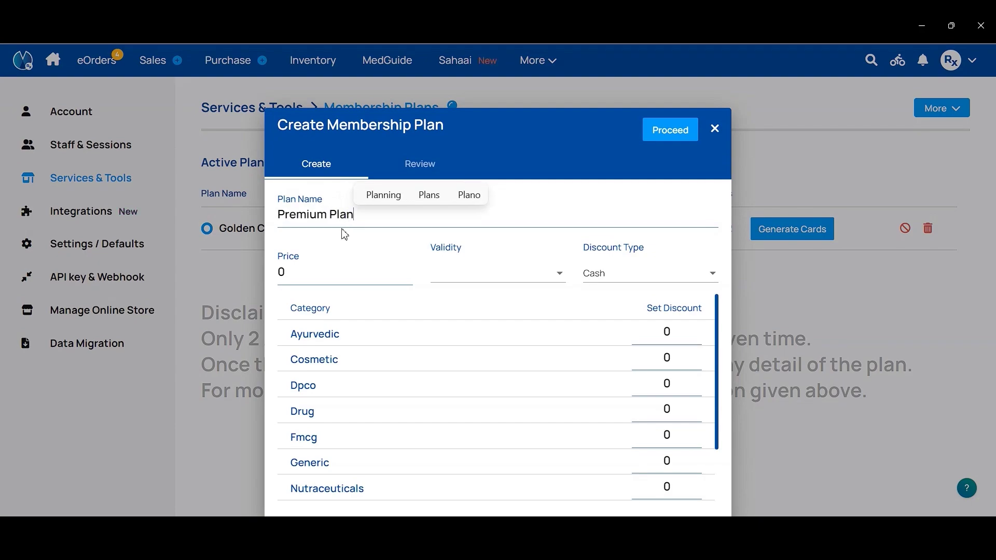
left_click(302, 275)
key("BackSpace")
type("399")
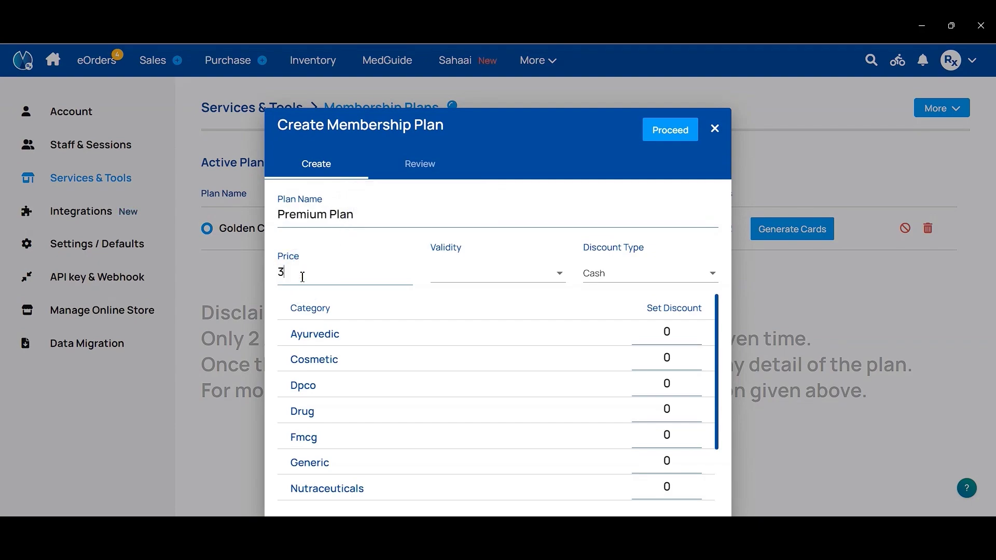
Set the new plan's validity to 30 Days and its discount type to Loyalty Points.
left_click(487, 273)
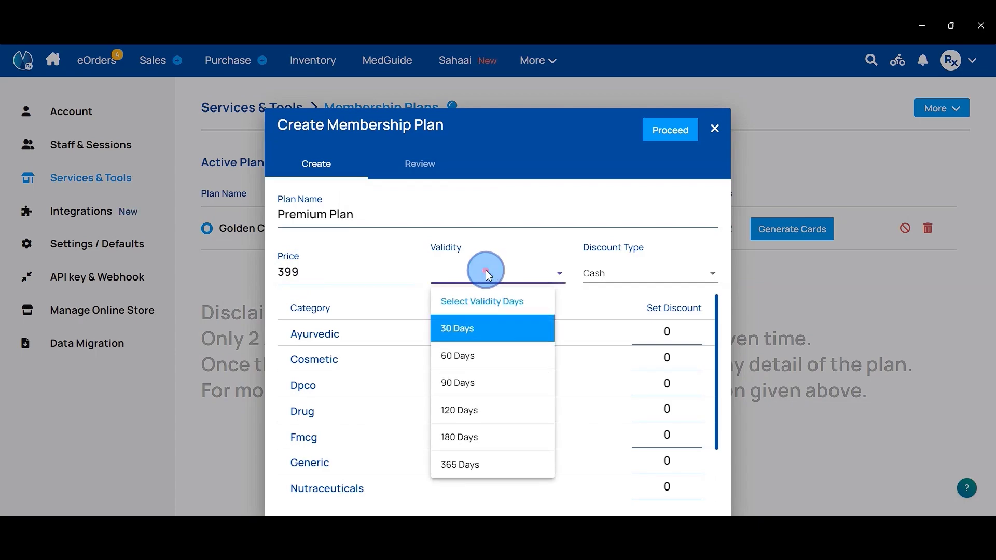
left_click(461, 331)
left_click(698, 280)
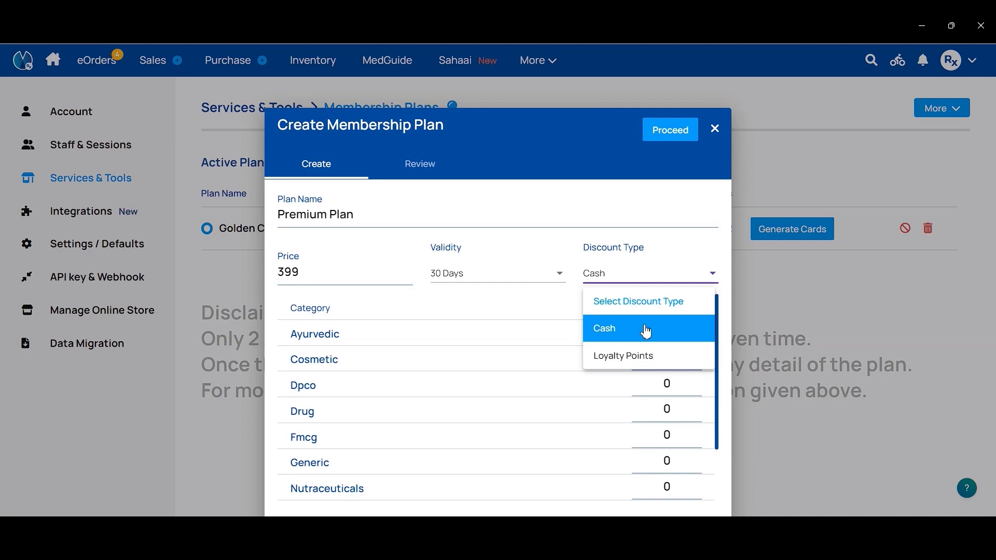
left_click(633, 358)
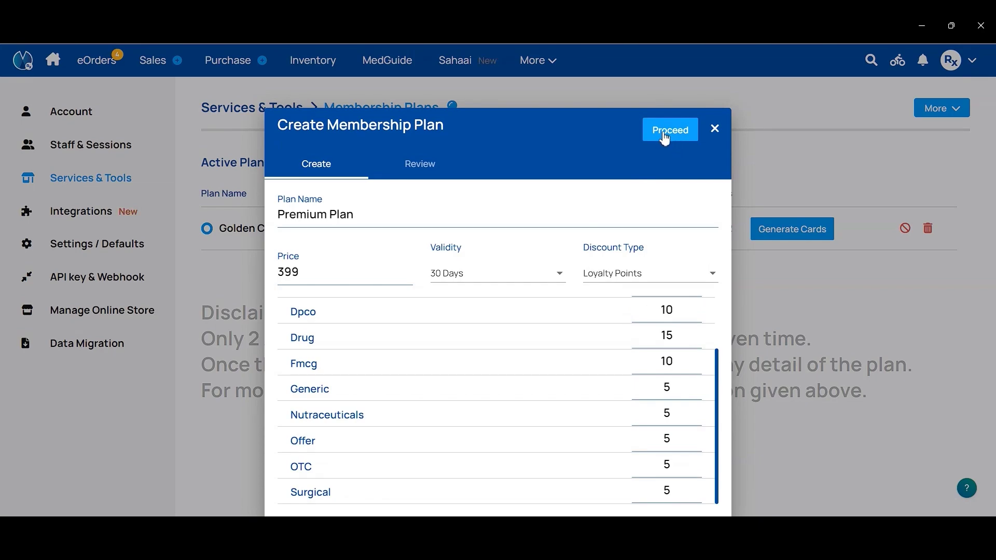
Review the Premium Plan's category benefits, submit the plan and confirm its creation.
left_click(425, 162)
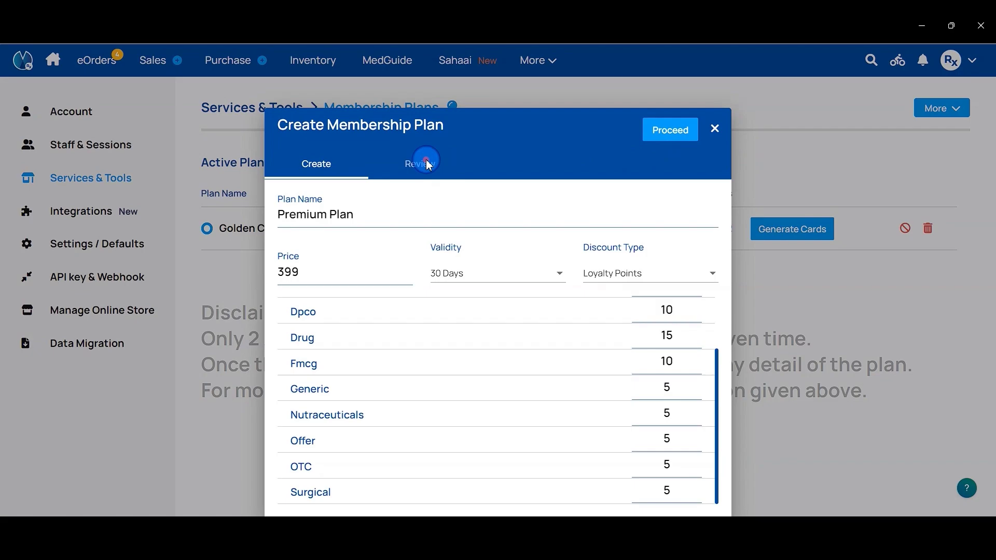
left_click(662, 131)
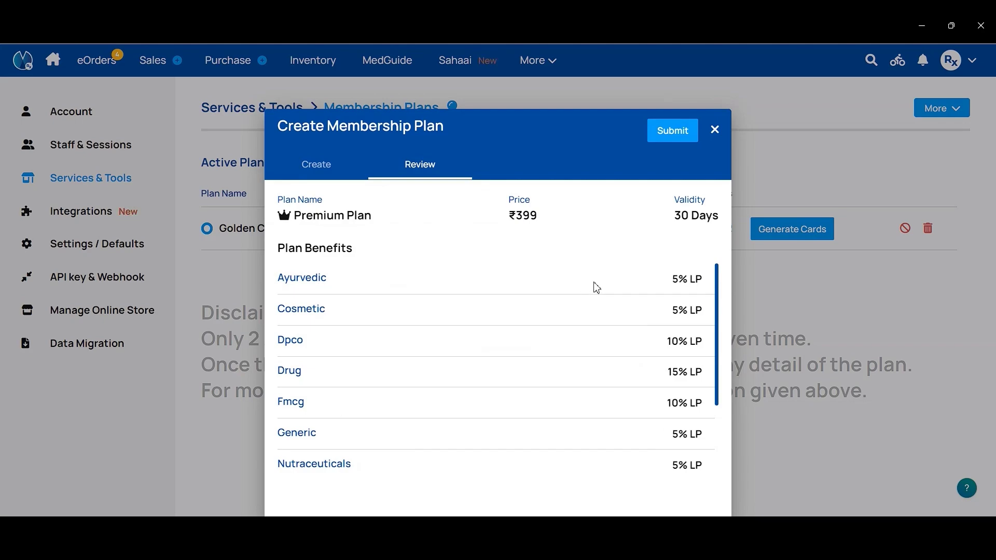
scroll(644, 372, "down", 3)
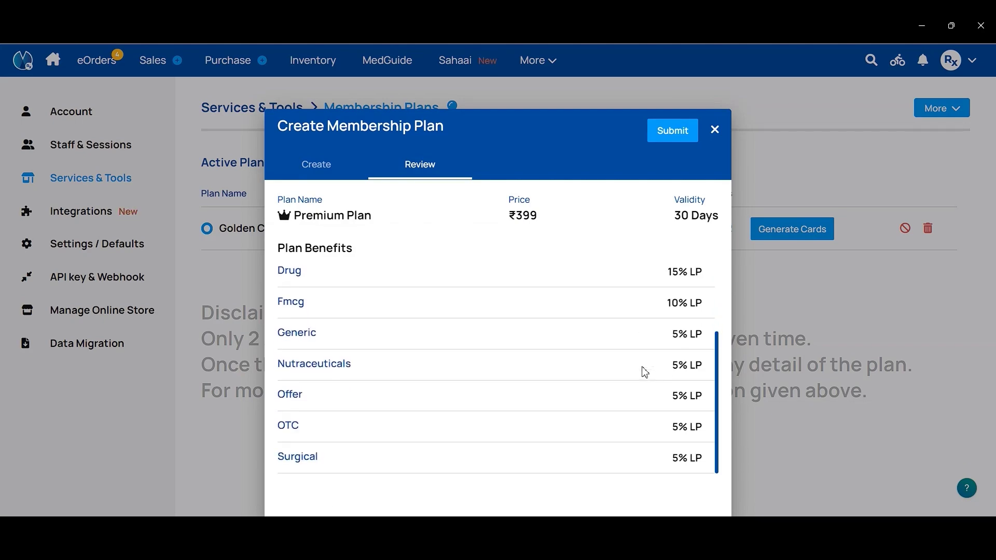
scroll(643, 371, "up", 3)
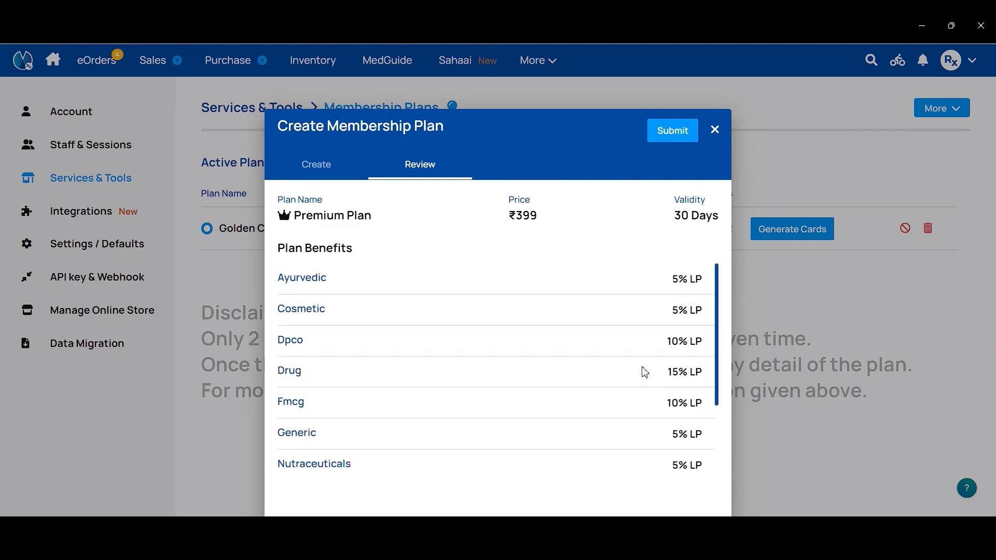
left_click(663, 138)
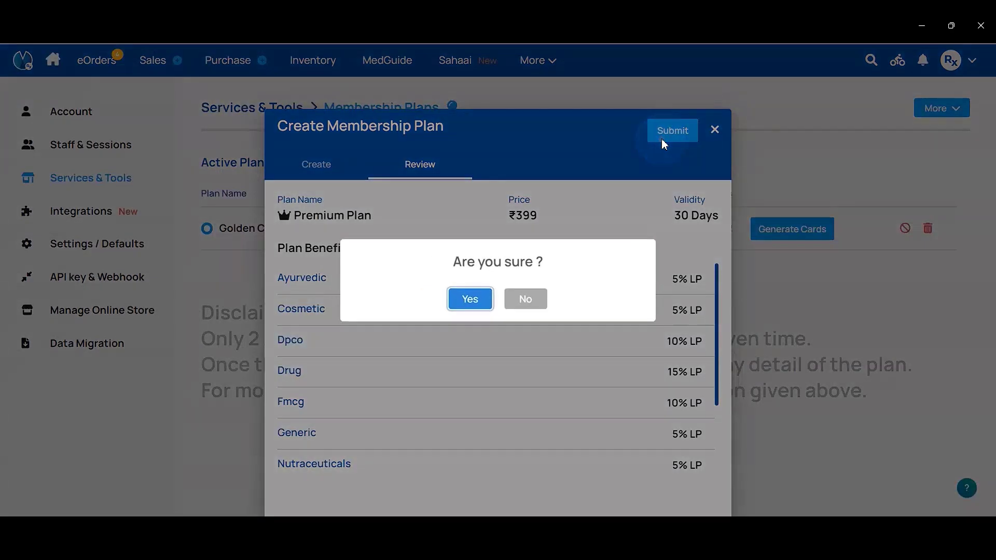
left_click(468, 303)
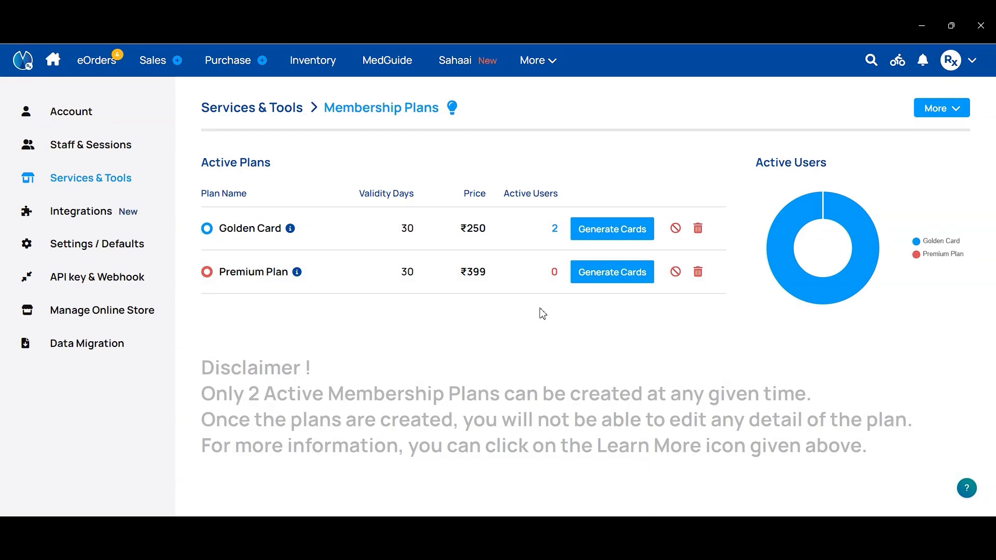
Start a new sales bill and select the customer by searching for the customer's name.
mouse_move(160, 71)
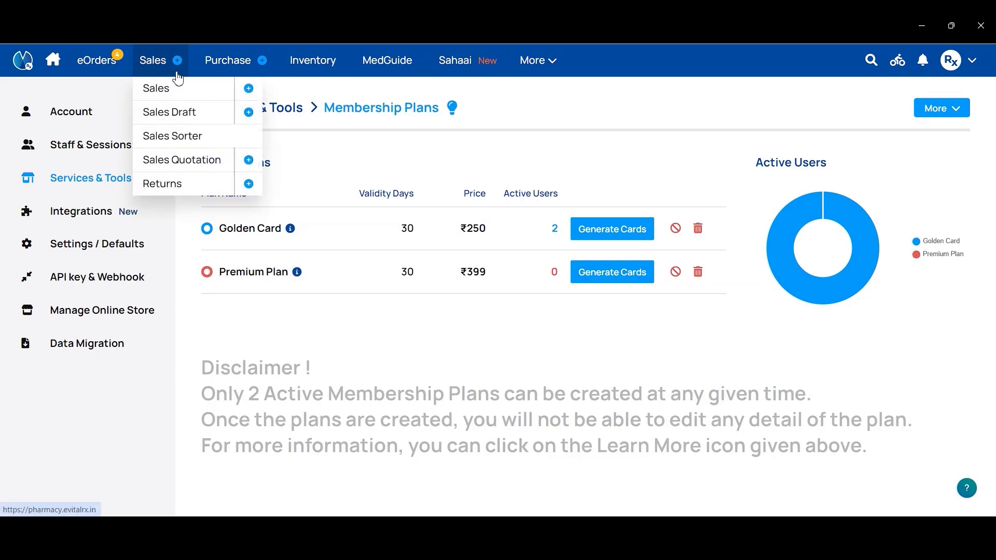
left_click(174, 75)
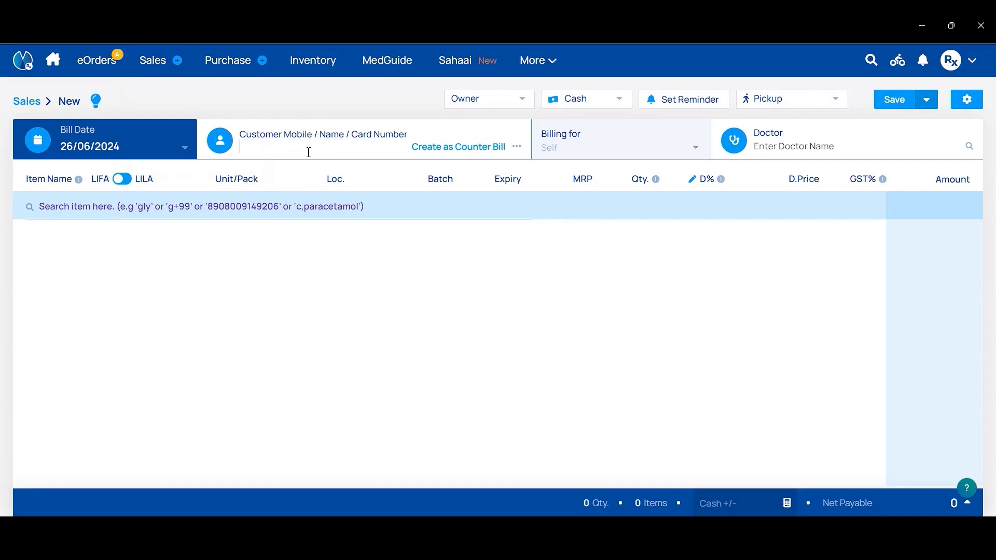
type("Preksha")
left_click(342, 167)
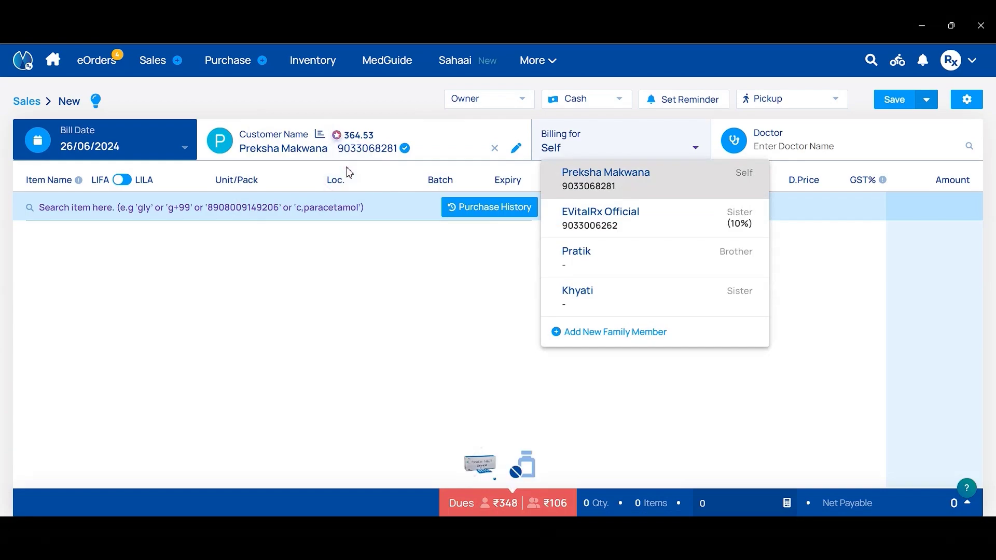
Buy the Premium Plan for the bill's customer from the customer details, with Cash as the mode of payment.
left_click(516, 150)
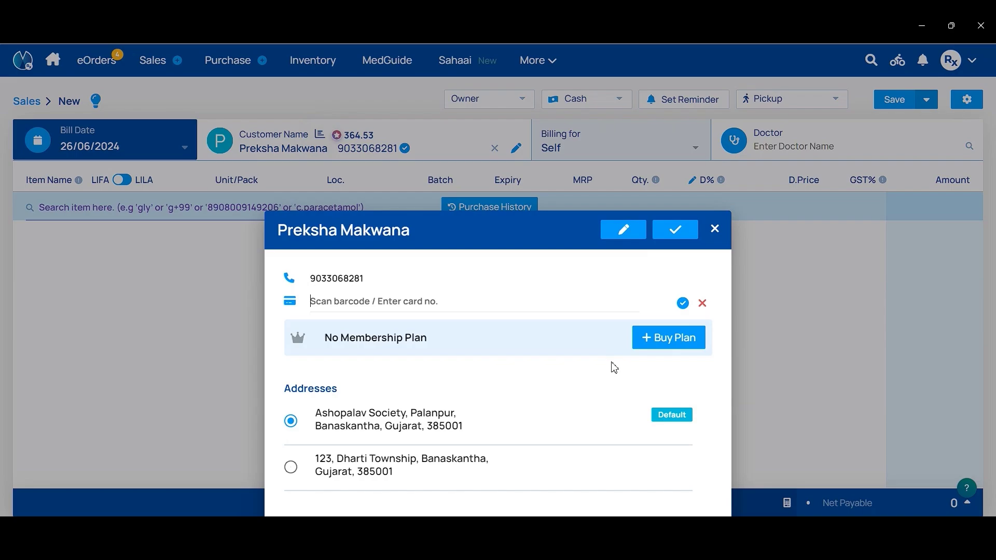
left_click(662, 350)
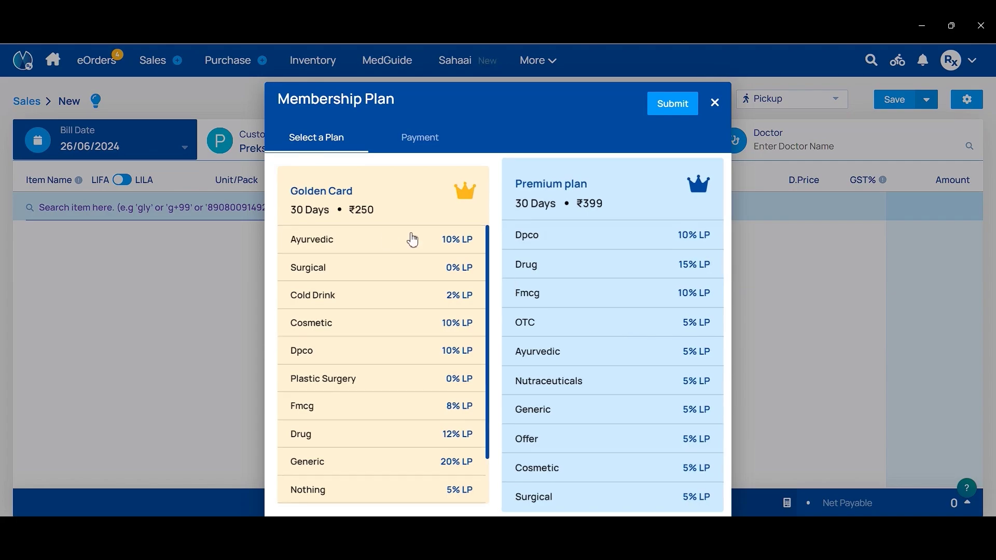
left_click(558, 220)
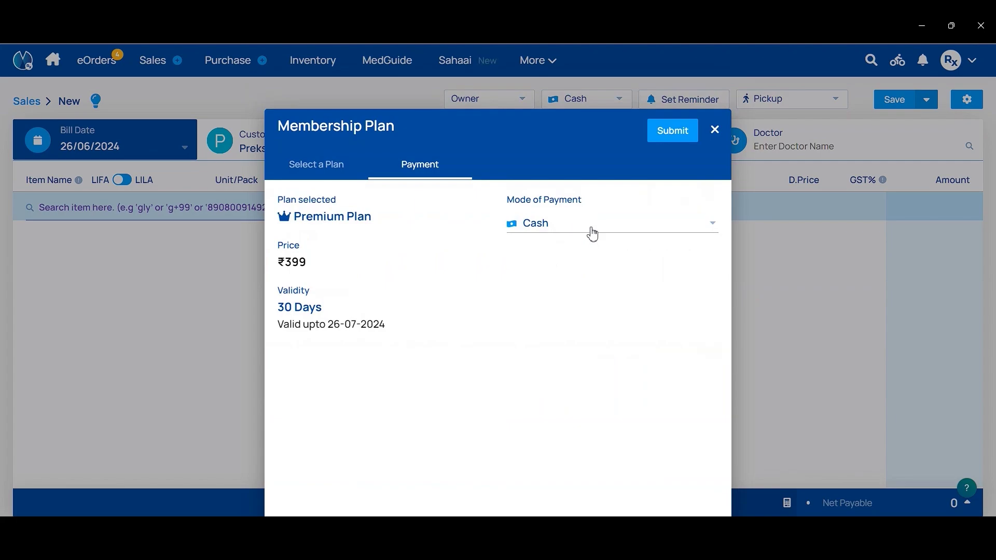
left_click(592, 232)
left_click(592, 278)
left_click(661, 135)
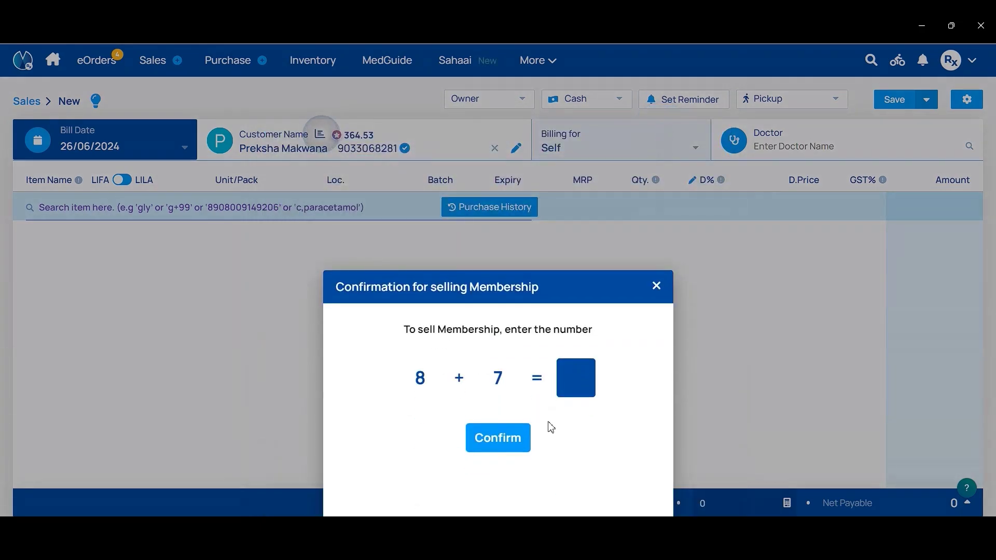
Confirm the membership sale by answering the sum 8 + 7 with 15, and close the linked membership summary.
left_click(574, 386)
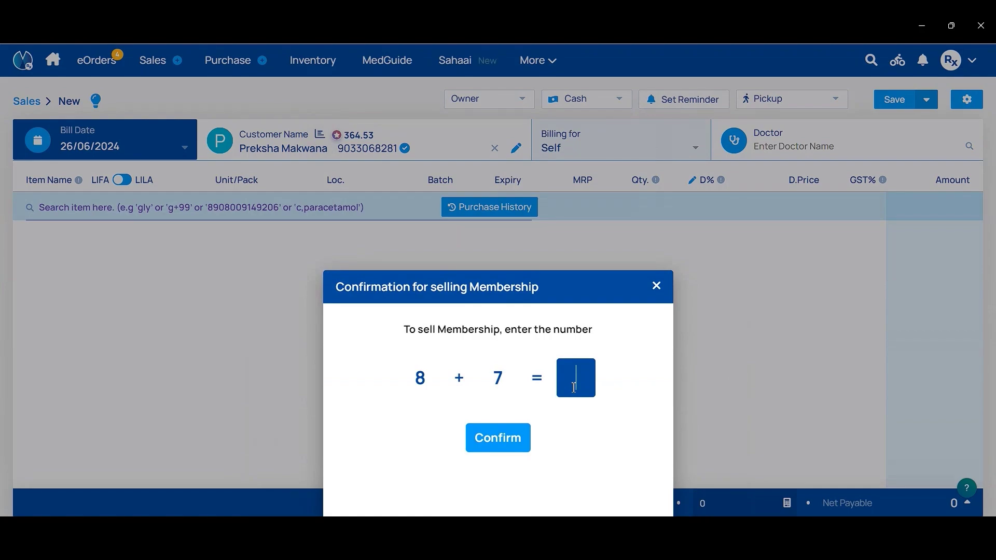
type("15")
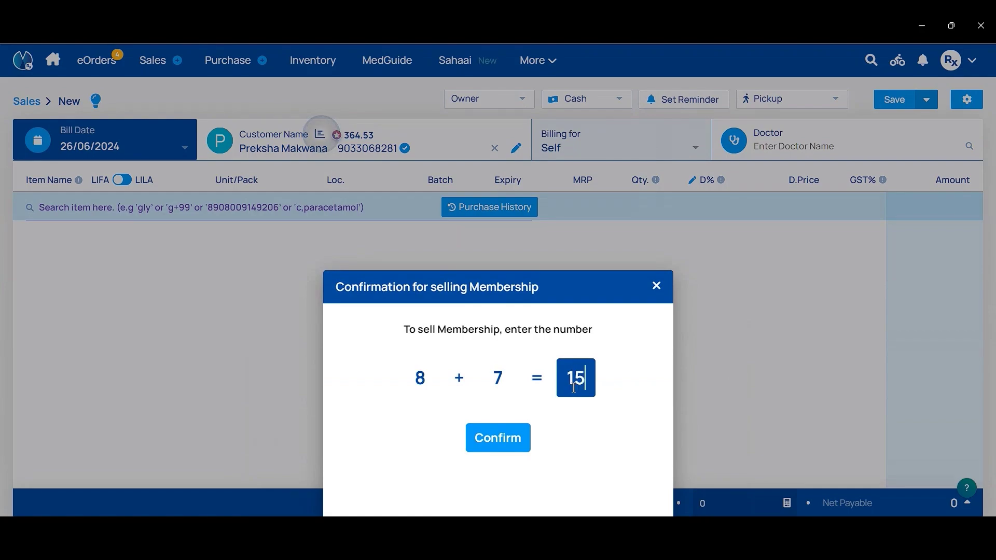
left_click(519, 438)
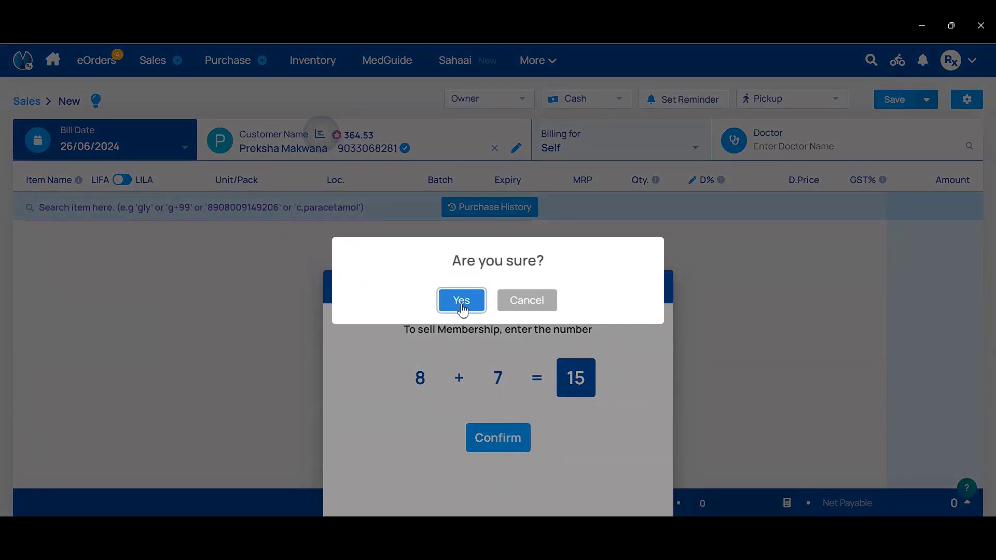
left_click(462, 302)
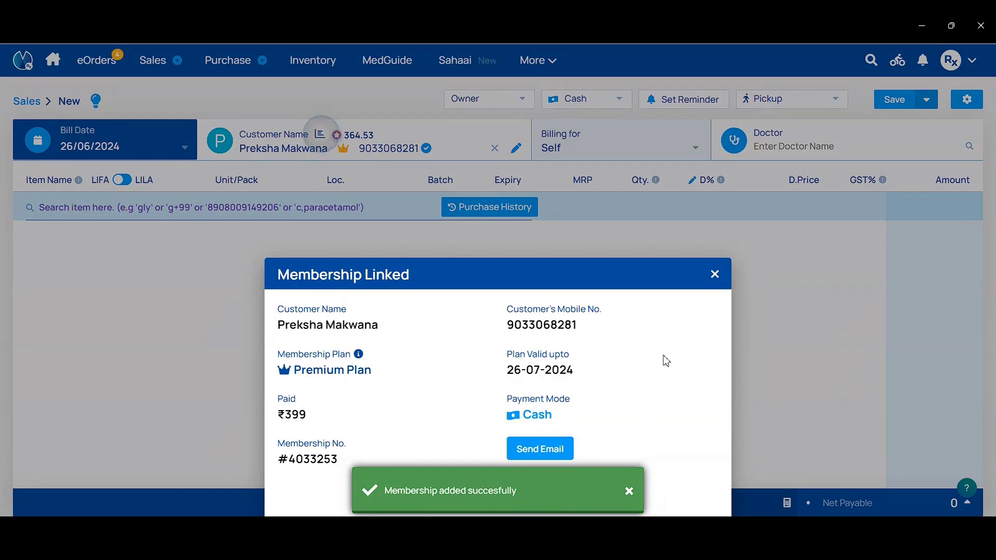
left_click(714, 273)
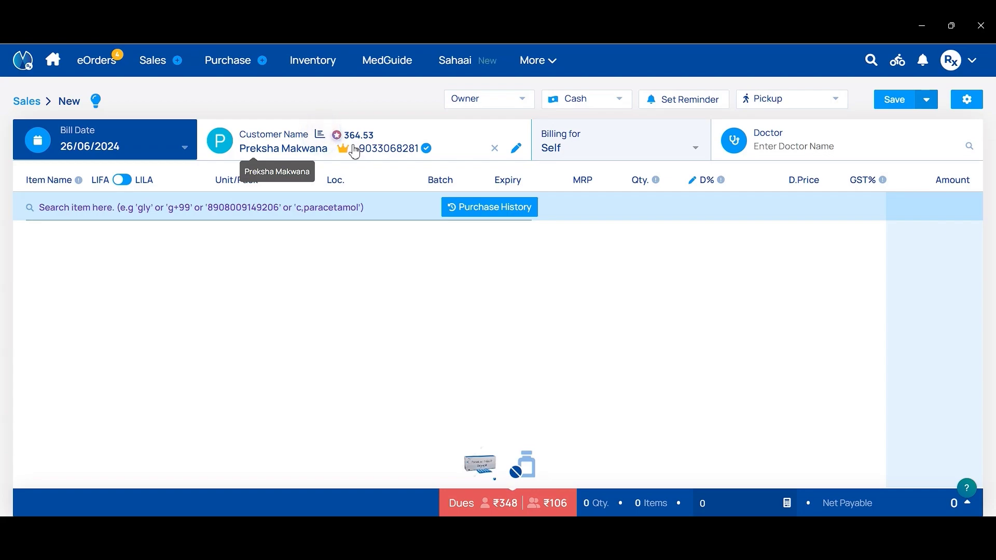
Open the customer records and browse the list of registered customers.
left_click(535, 77)
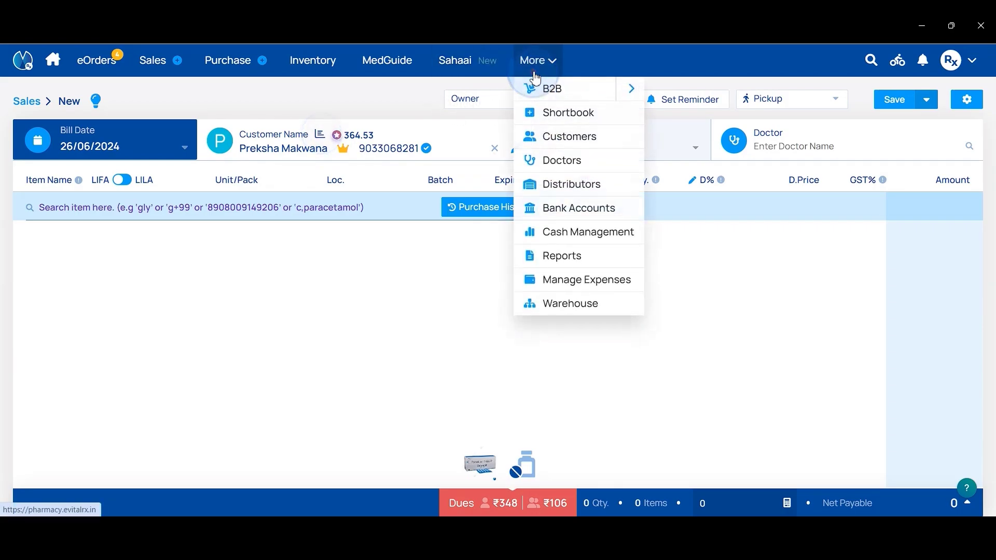
left_click(568, 137)
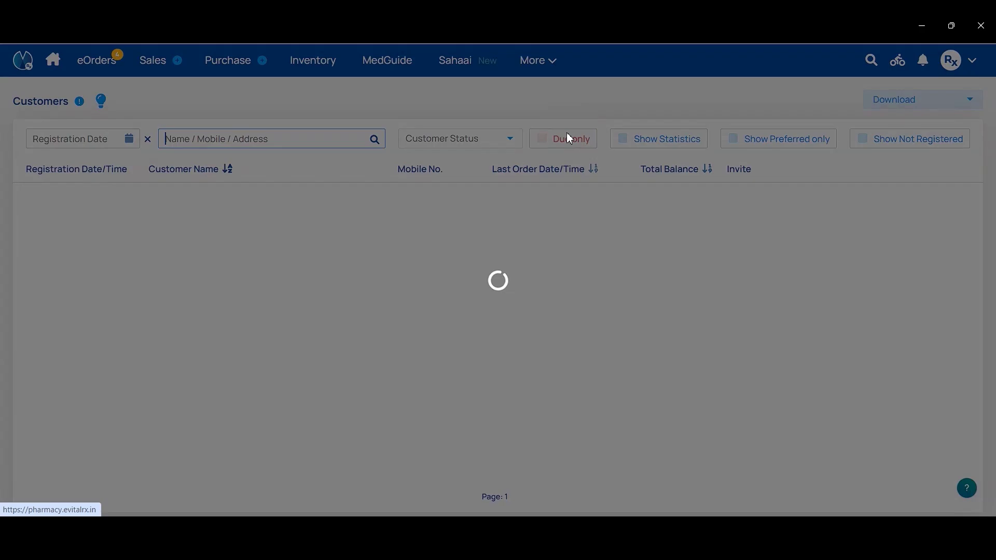
scroll(330, 376, "down", 5)
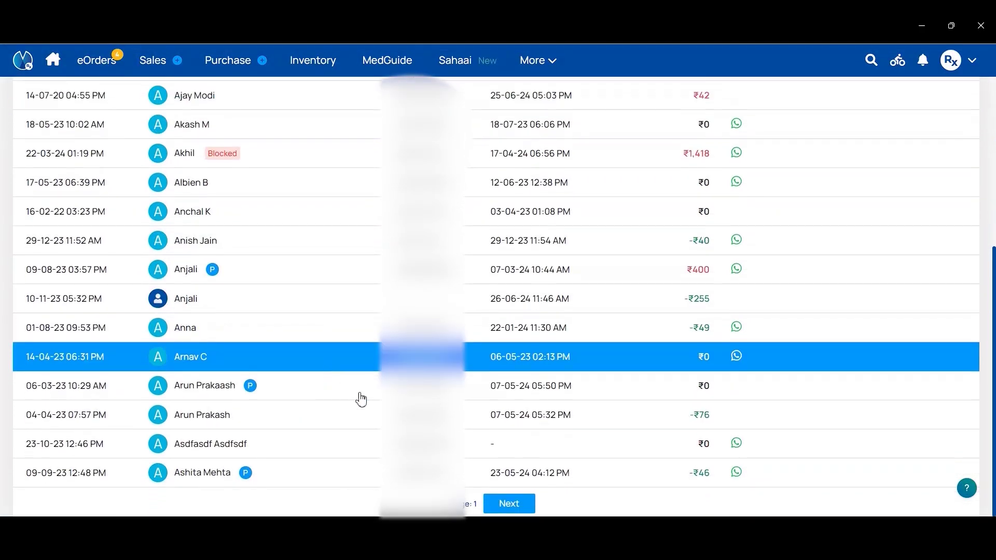
scroll(362, 399, "up", 5)
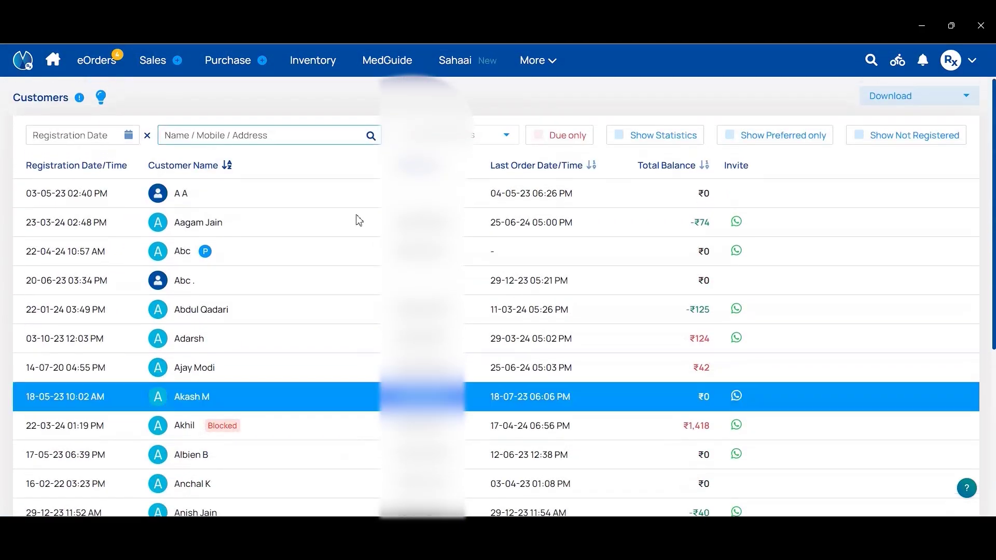
left_click(325, 136)
type("Neela")
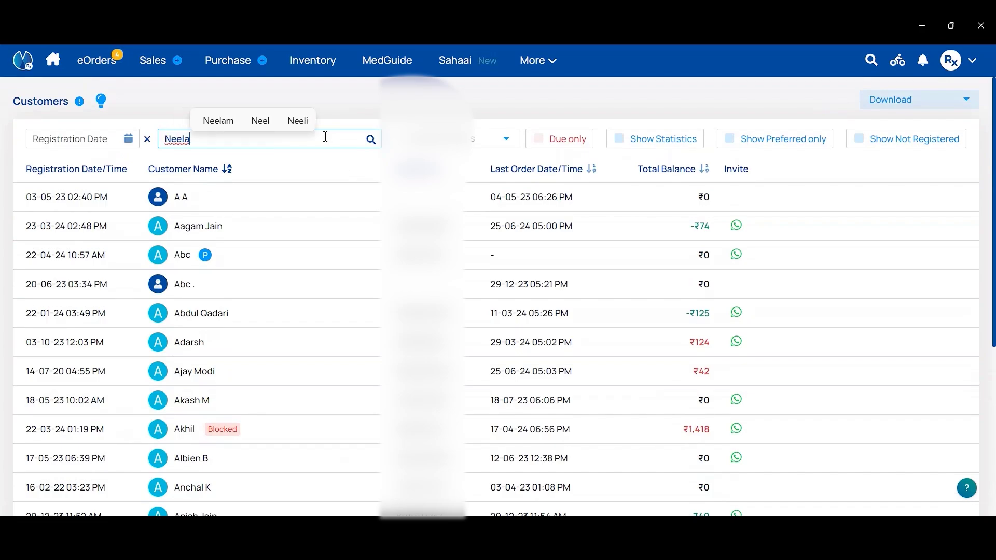
type("m")
key("BackSpace")
key("BackSpace")
key("BackSpace")
key("BackSpace")
key("BackSpace")
key("BackSpace")
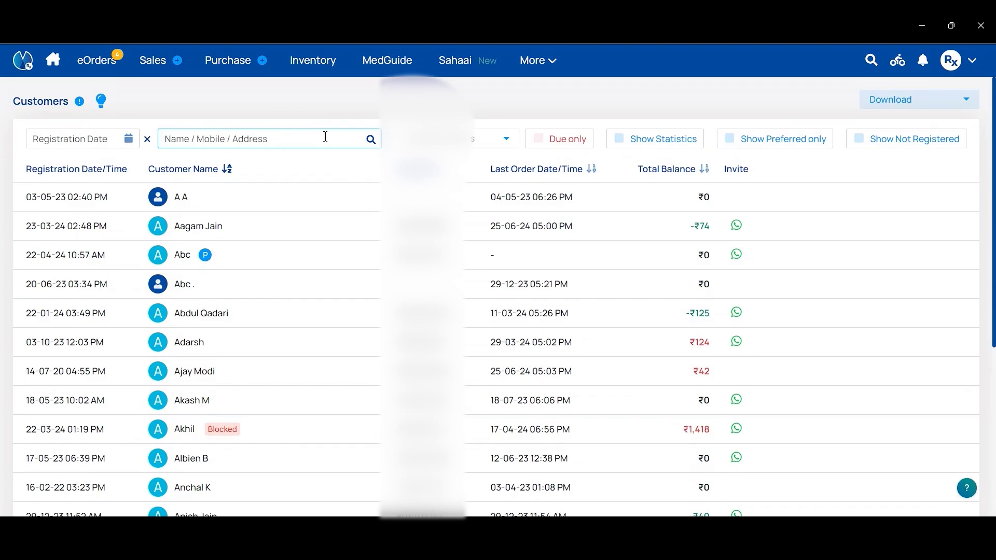
Search the customer list for the membership buyer's first name and open the Membership section of that customer's record.
type("Preks")
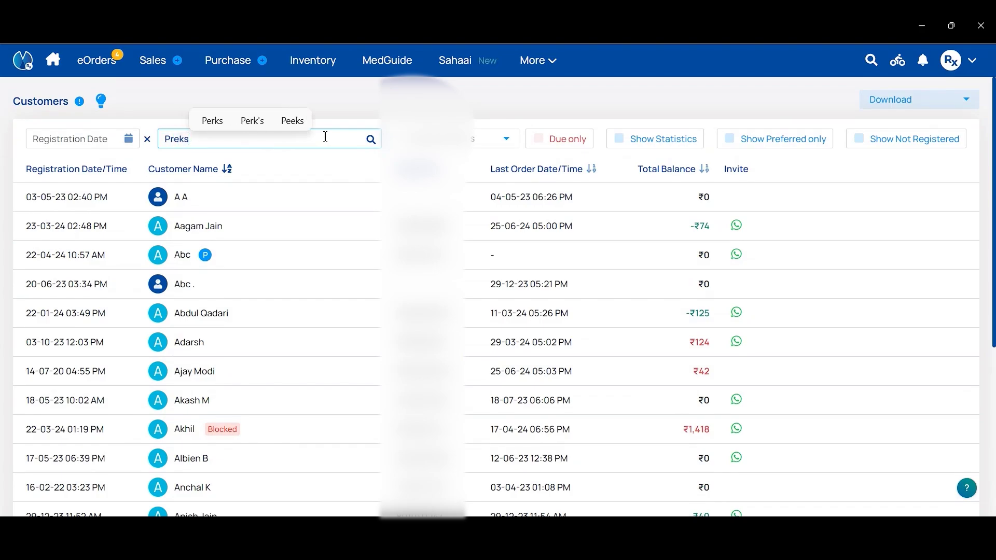
type("s")
key("BackSpace")
type("ha")
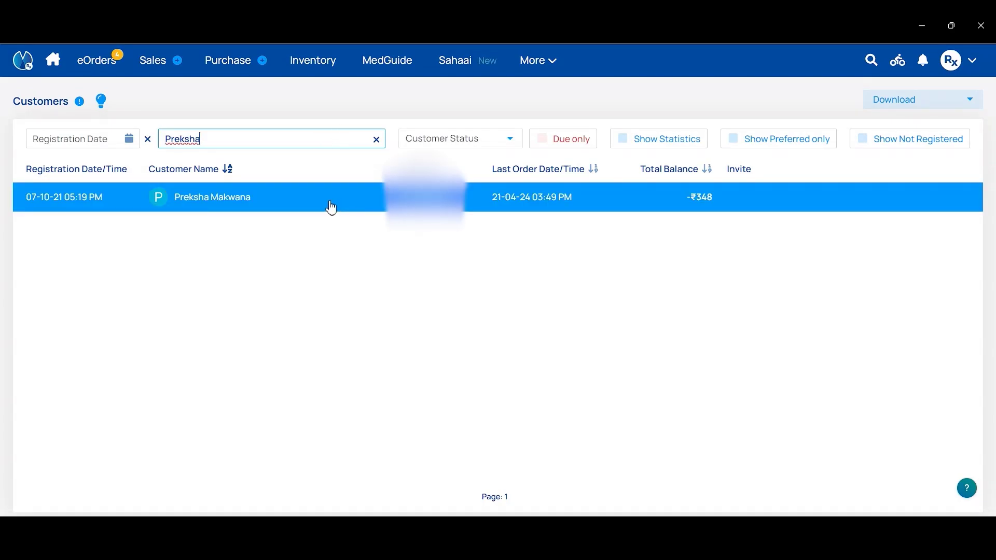
left_click(331, 207)
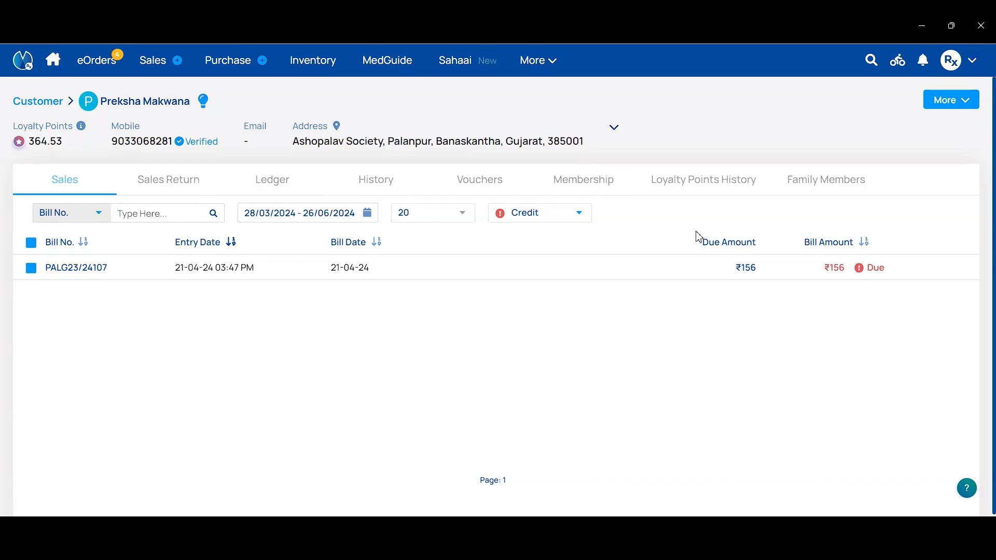
left_click(605, 191)
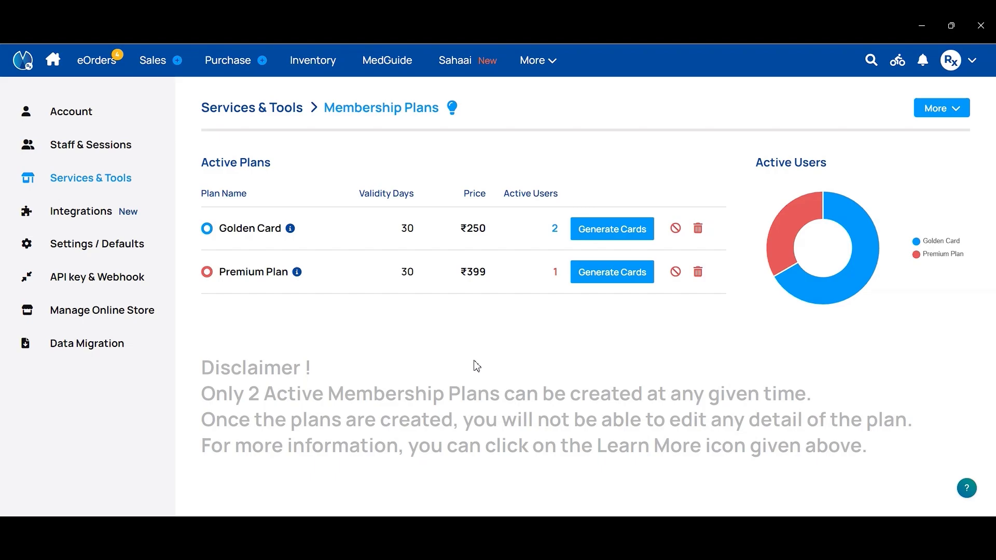
Try to deactivate the Premium Plan in the membership plans and open the list of customers enrolled in it.
left_click(676, 272)
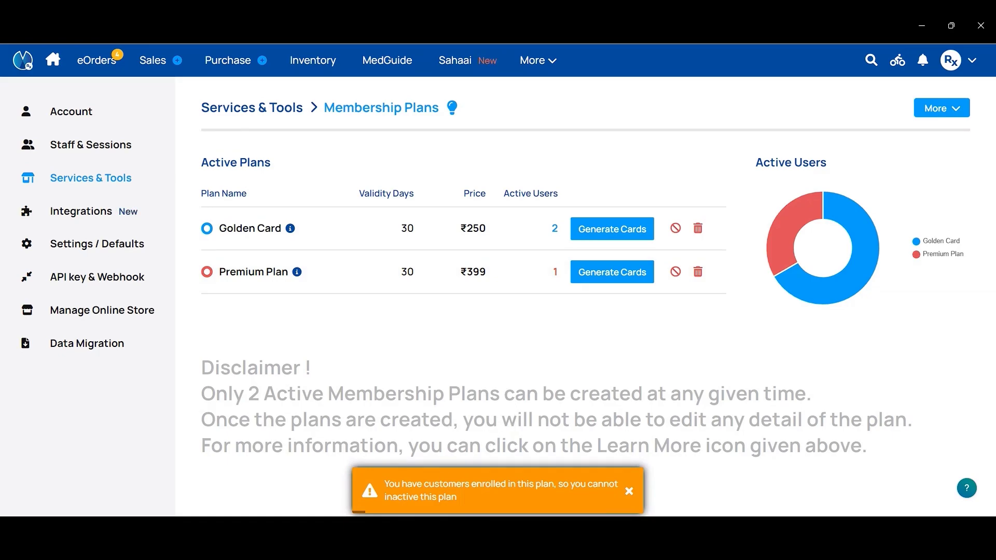
mouse_move(479, 512)
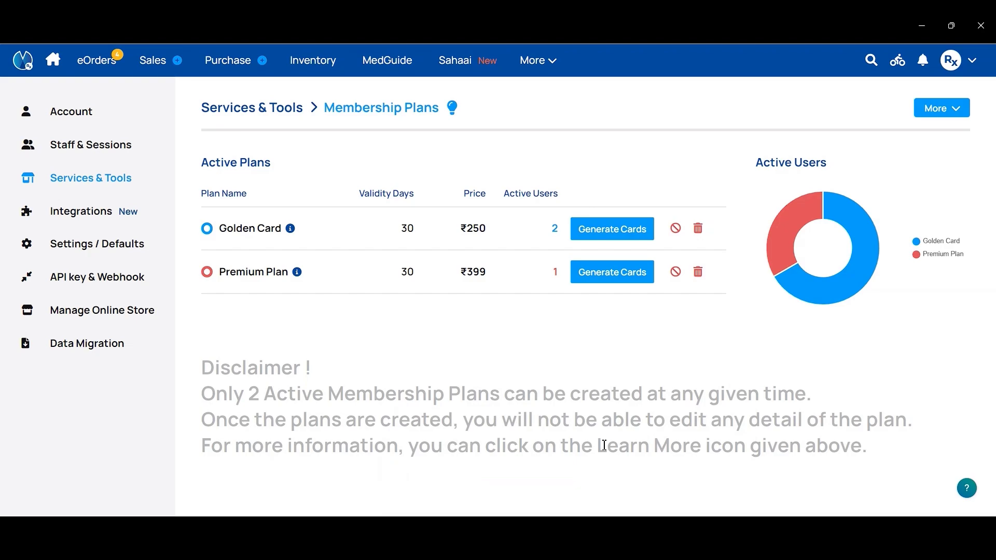
left_click(350, 282)
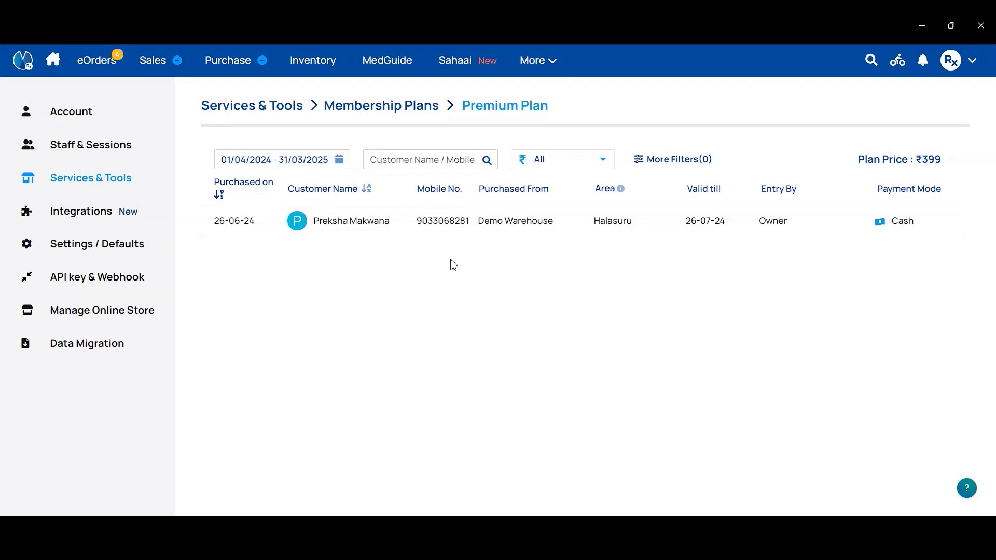